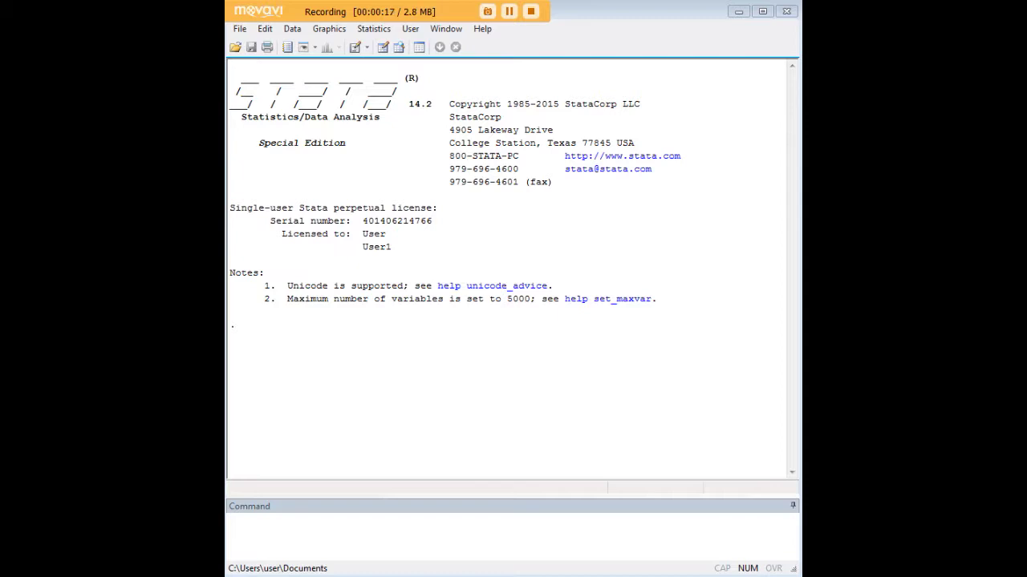
# - Define the correlation matrix C = (1, .67 \ .67, 1) in the Command window
pyautogui.click(648, 522)
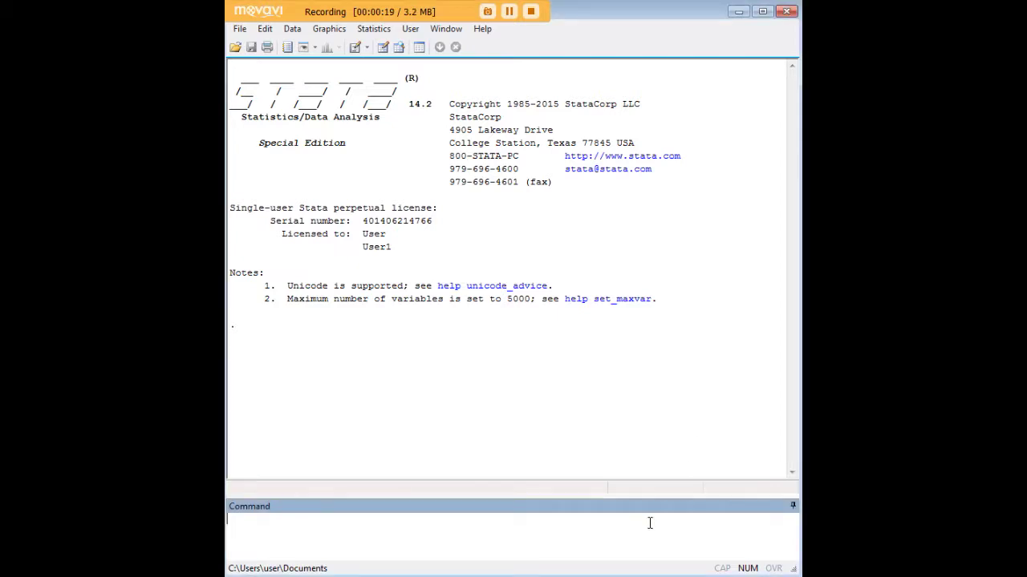
pyautogui.write('matrix C = (1, .67 \\ .67, 1)')
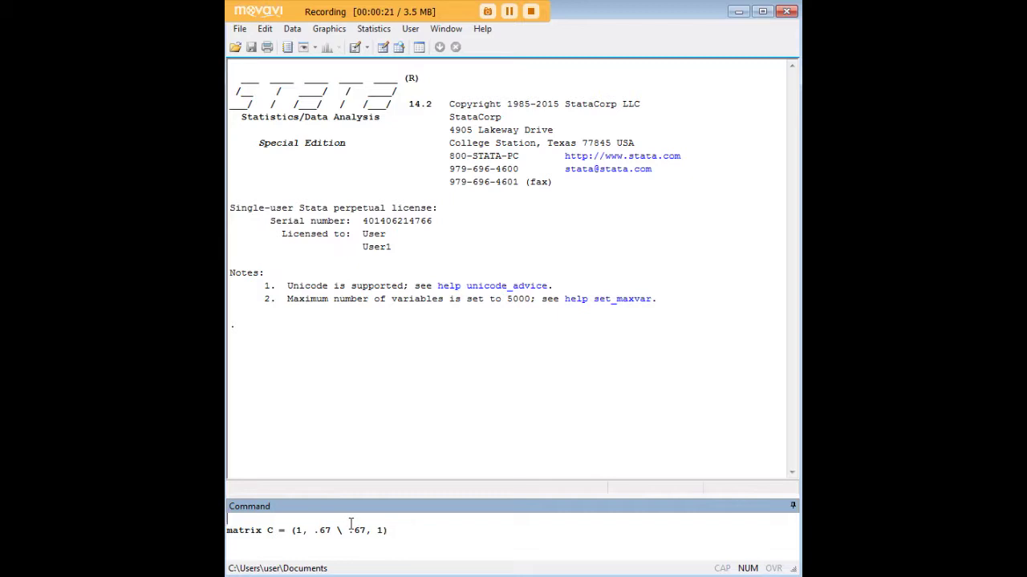
pyautogui.press('Delete')
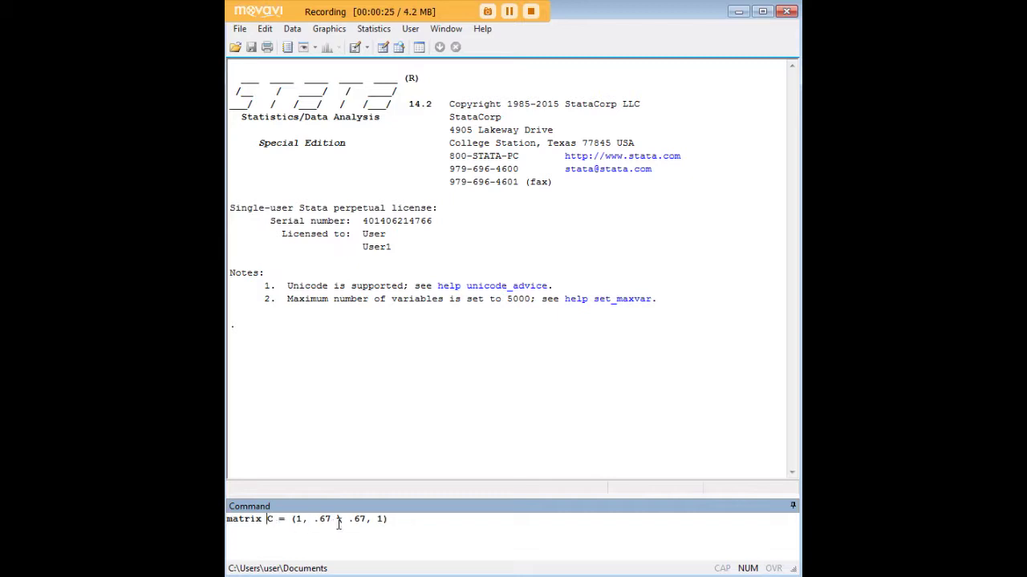
pyautogui.moveTo(315, 519); pyautogui.dragTo(329, 521)
pyautogui.click(394, 520)
pyautogui.press('Return')
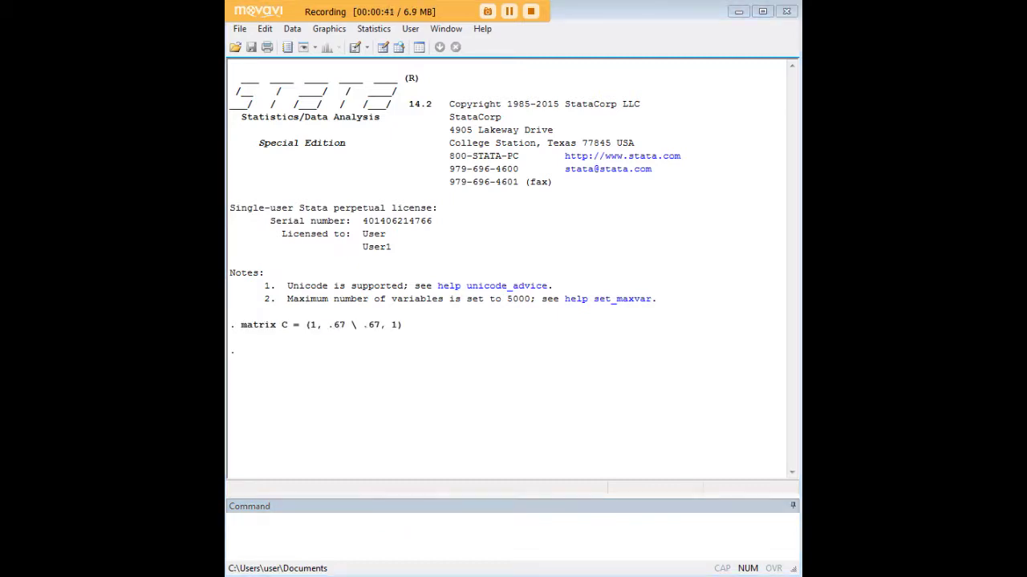
pyautogui.click(637, 521)
# - Run corr2data x y, n(2000) corr(C) and view the 2,000 observations in the Data Editor
pyautogui.write('corr2data x y, n(2000) corr(C)')
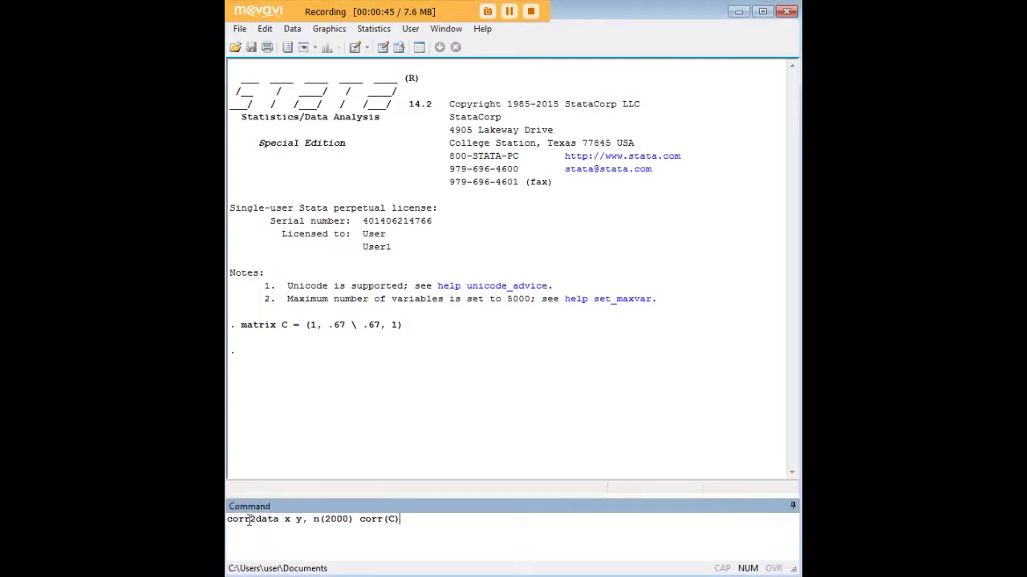
pyautogui.moveTo(278, 522); pyautogui.dragTo(226, 520)
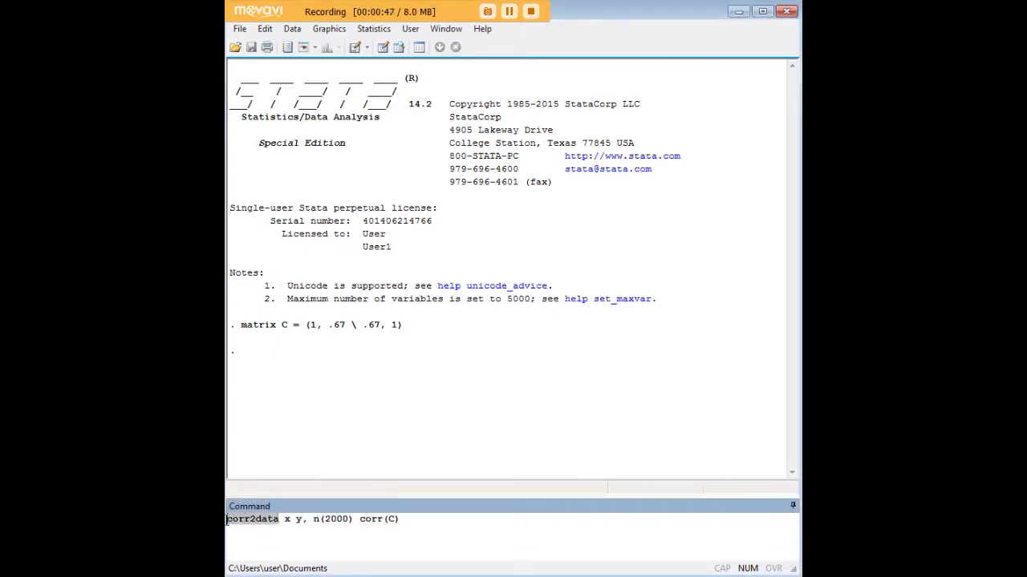
pyautogui.doubleClick(286, 519)
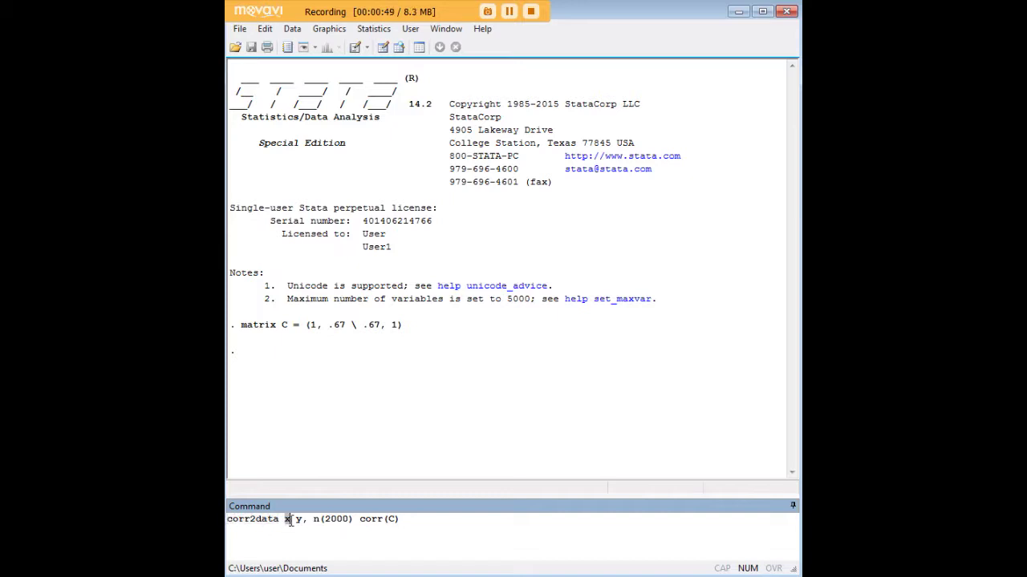
pyautogui.doubleClick(298, 520)
pyautogui.doubleClick(335, 520)
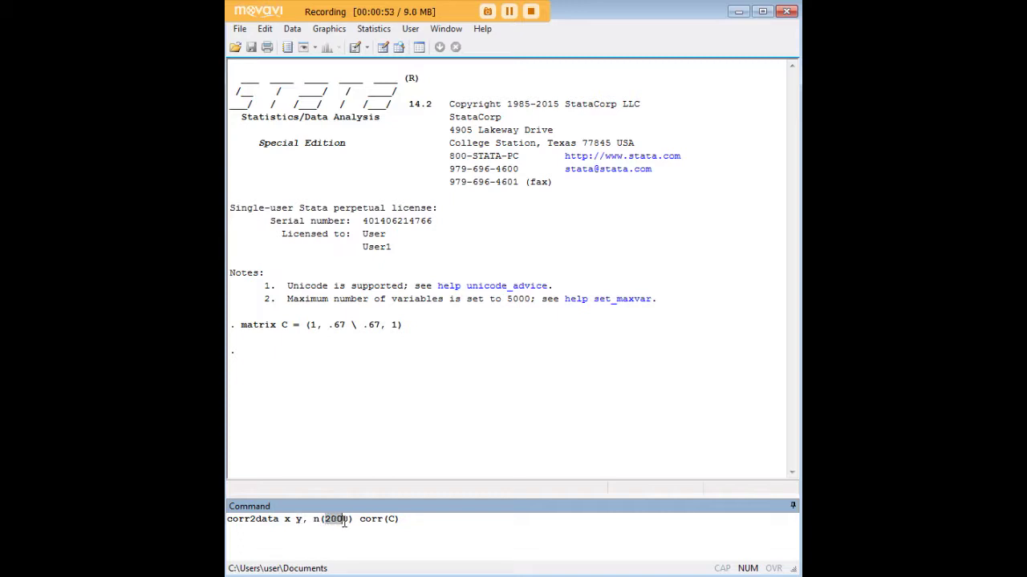
pyautogui.doubleClick(392, 519)
pyautogui.click(413, 519)
pyautogui.press('Return')
pyautogui.write('ed')
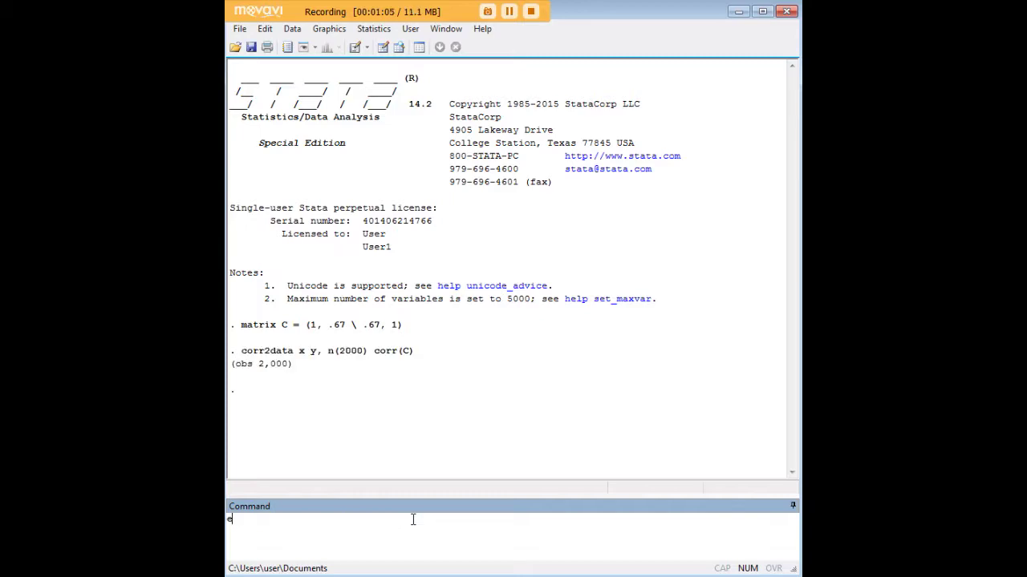
pyautogui.press('Return')
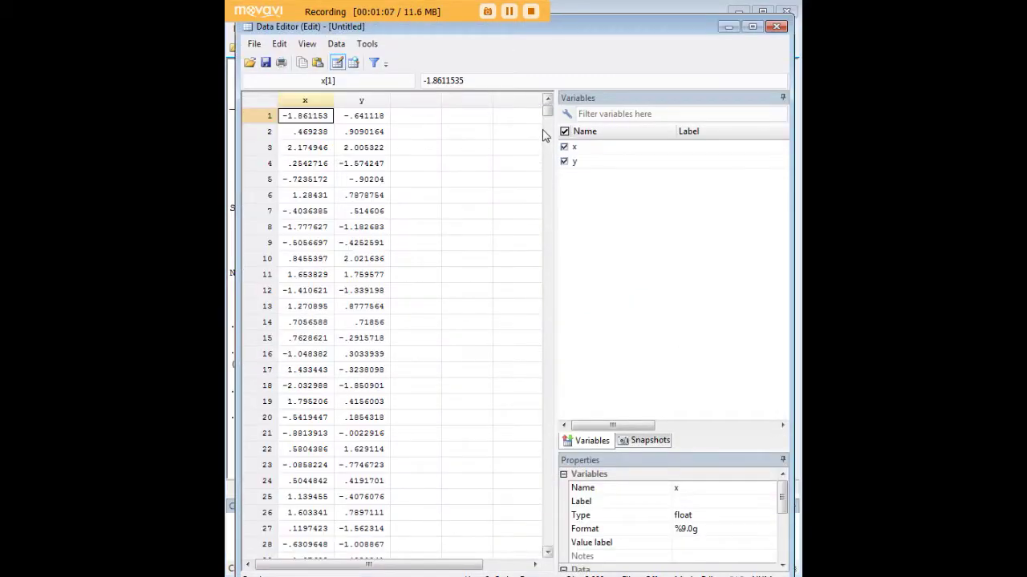
pyautogui.moveTo(547, 114)
pyautogui.mouseDown()
pyautogui.moveTo(520, 378)
pyautogui.moveTo(525, 471)
pyautogui.moveTo(546, 544)
pyautogui.moveTo(563, 362)
pyautogui.moveTo(547, 113)
pyautogui.mouseUp()
pyautogui.click(728, 27)
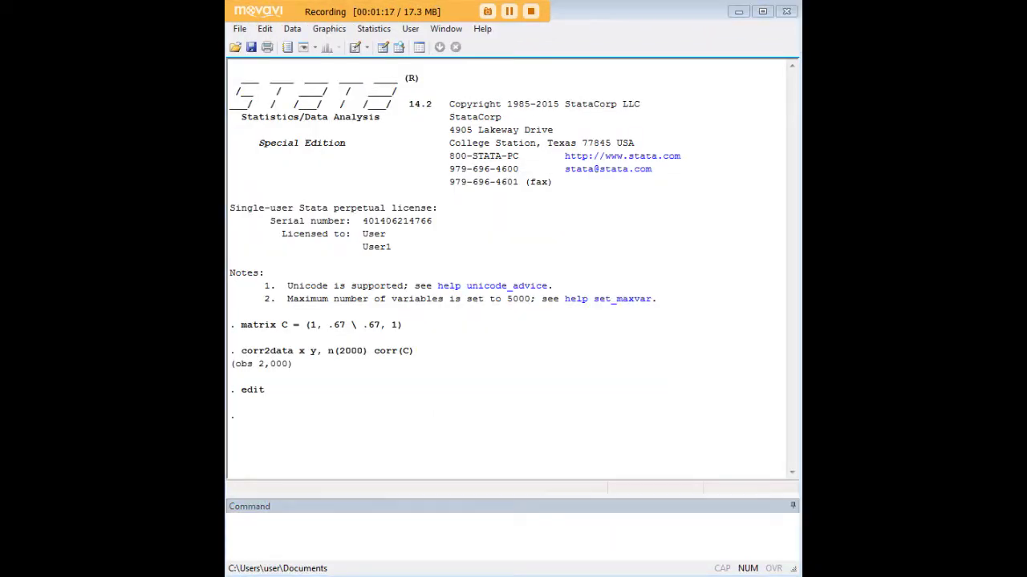
# - Run correlate x y and pwcorr x y, sig, confirming 0.6700 matches the .67 in C
pyautogui.click(646, 527)
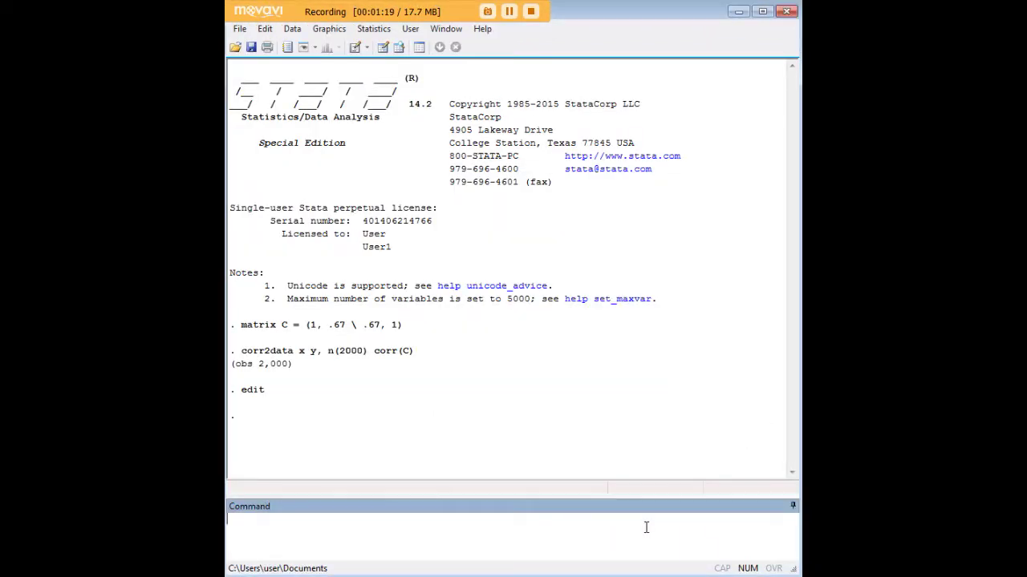
pyautogui.write('correlate x y pwcorr x y, sig')
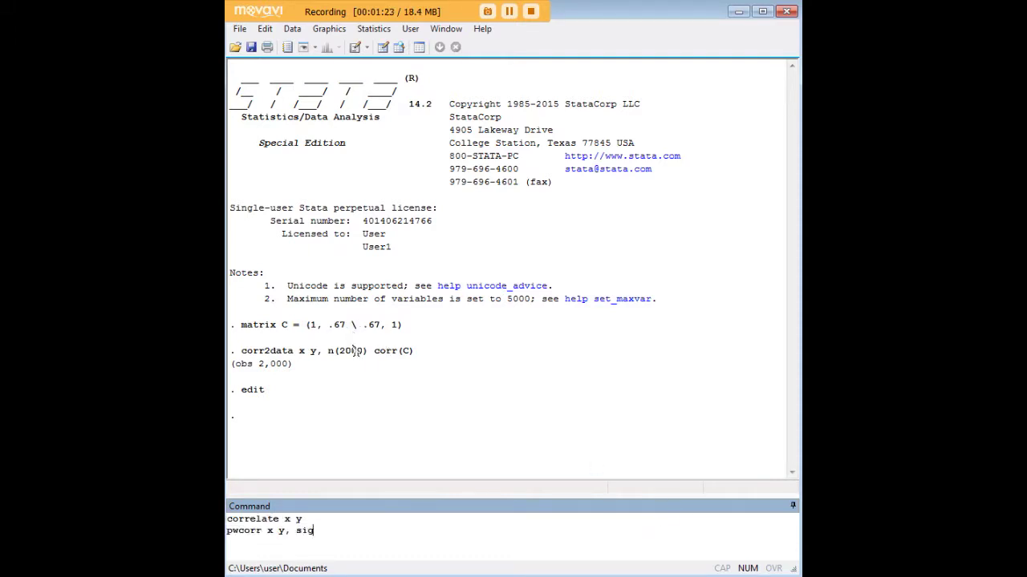
pyautogui.press('Return')
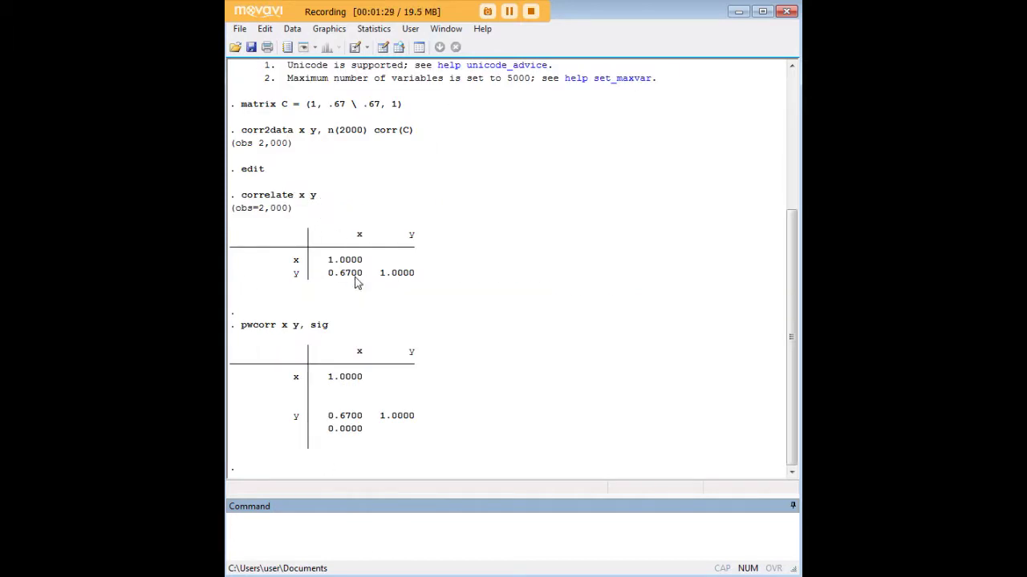
pyautogui.moveTo(362, 278); pyautogui.dragTo(333, 282)
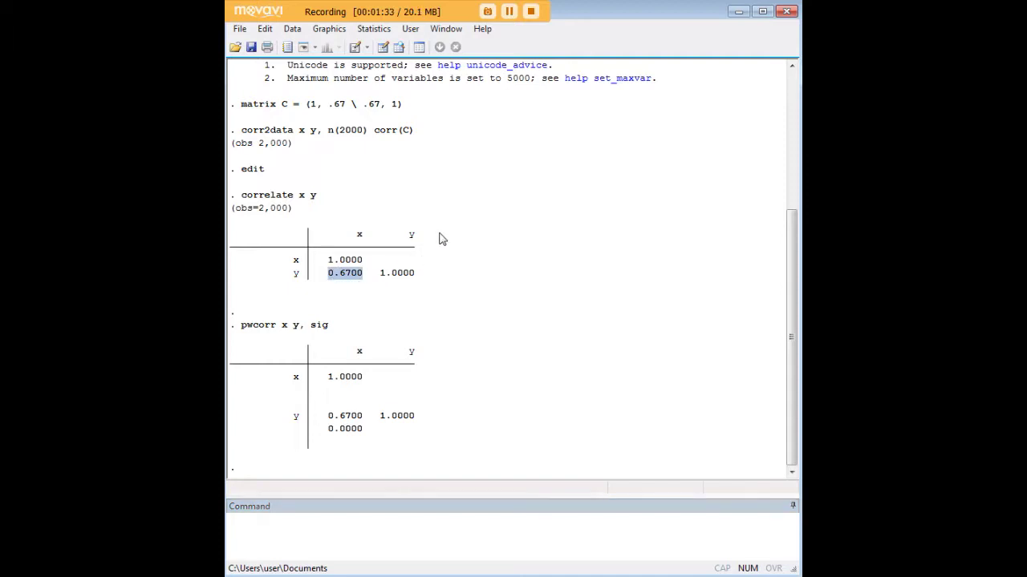
pyautogui.moveTo(346, 105); pyautogui.dragTo(331, 105)
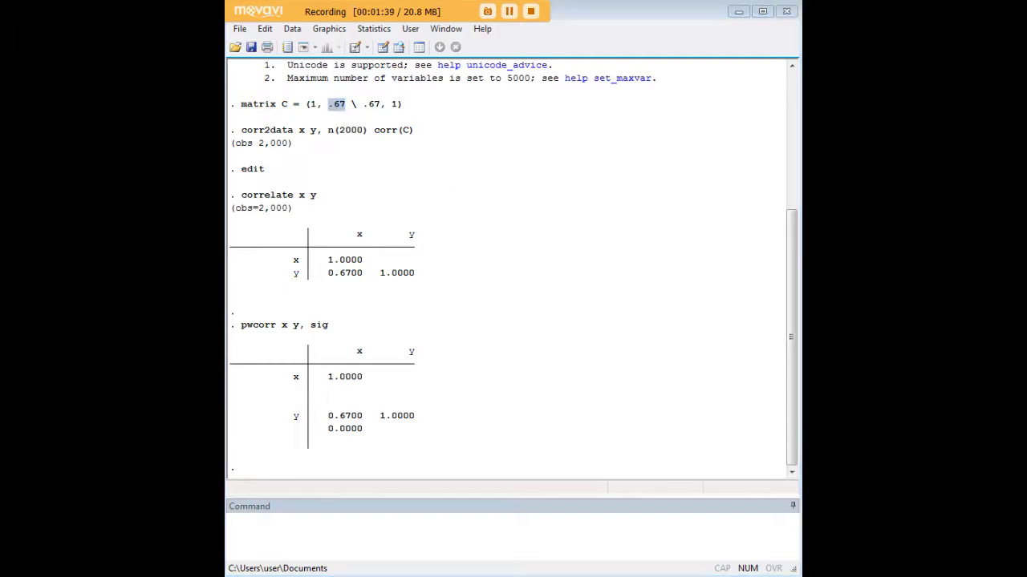
pyautogui.click(615, 518)
# - Draw the scatter x y plot of the 2,000 points, then hide the graph window
pyautogui.write('scatter x y')
pyautogui.press('Return')
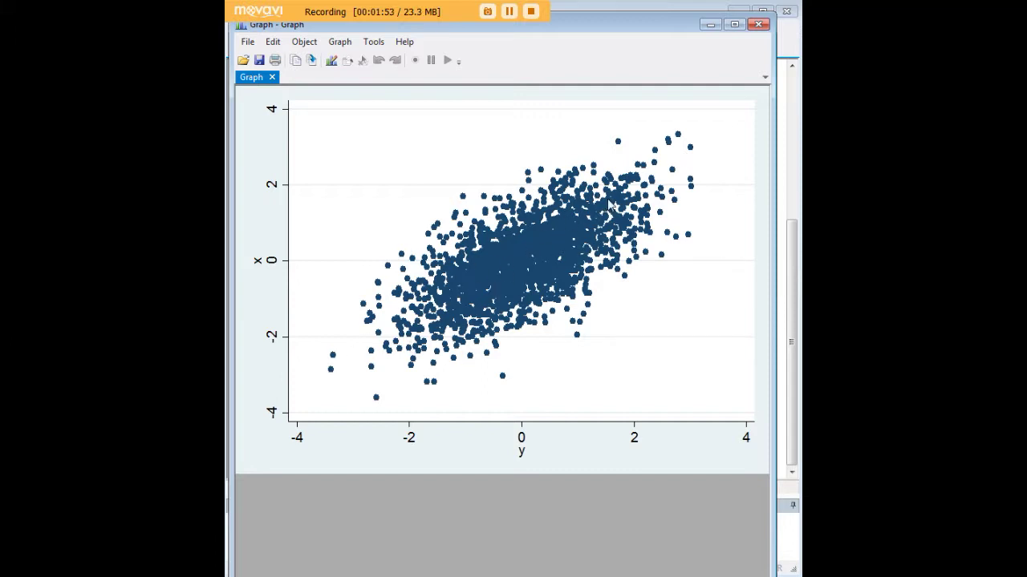
pyautogui.click(710, 25)
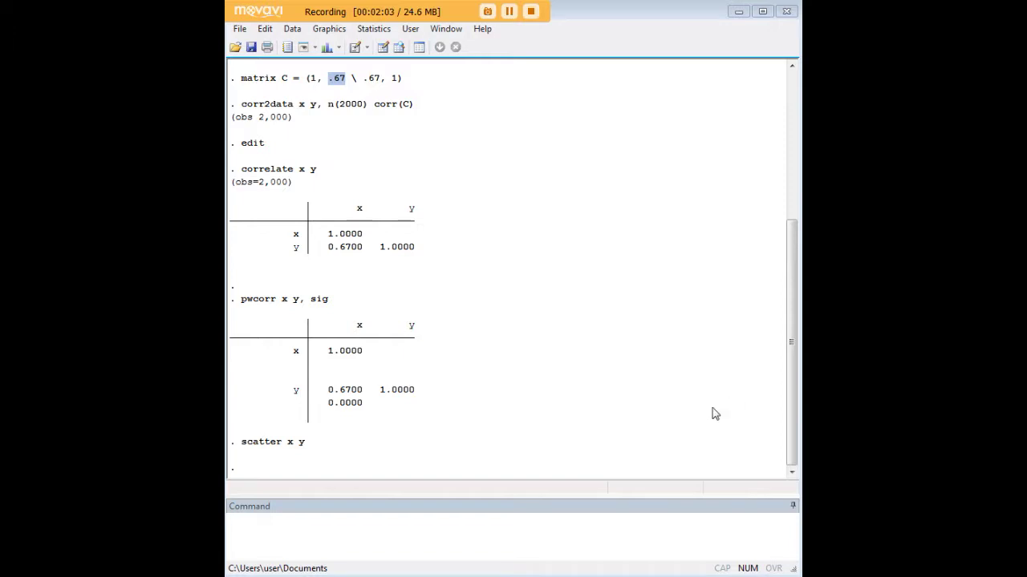
# - Paste the clear, matrix C = (1, .90 \ .90, 1), corr2data n(2000) and correlation commands
pyautogui.click(670, 536)
pyautogui.write('matrix C = (1, .90 \\ .90, 1) corr2data x y, n(2000) corr(C) correlate x y pwcorr x y, sig')
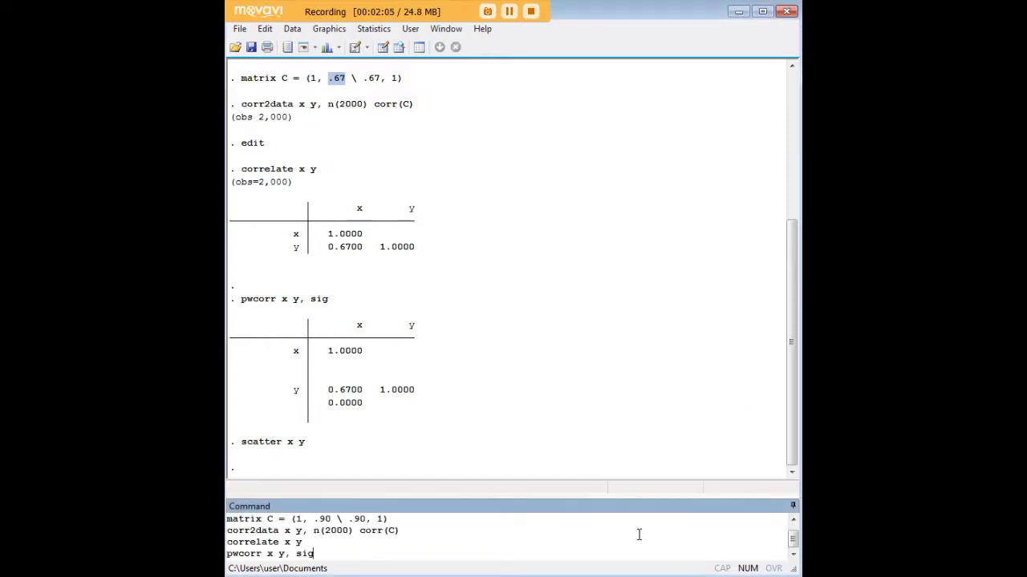
pyautogui.scroll(1, 629, 537)
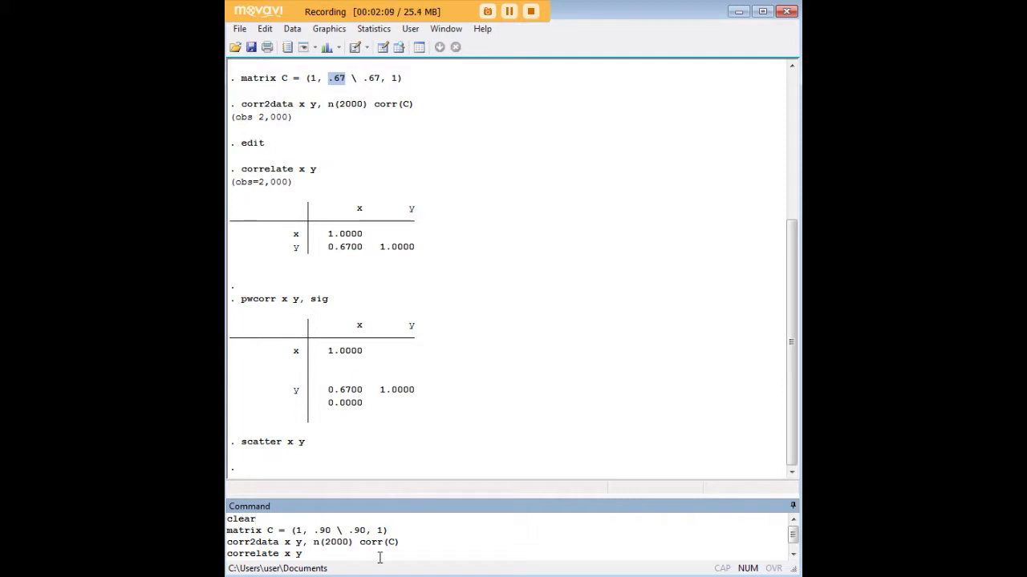
pyautogui.moveTo(257, 519); pyautogui.dragTo(227, 519)
pyautogui.click(262, 522)
pyautogui.moveTo(315, 531); pyautogui.dragTo(331, 531)
pyautogui.click(370, 544)
pyautogui.click(341, 542)
# - Compare against the earlier corr2data x y output, then run the queued 0.90 commands
pyautogui.click(374, 253)
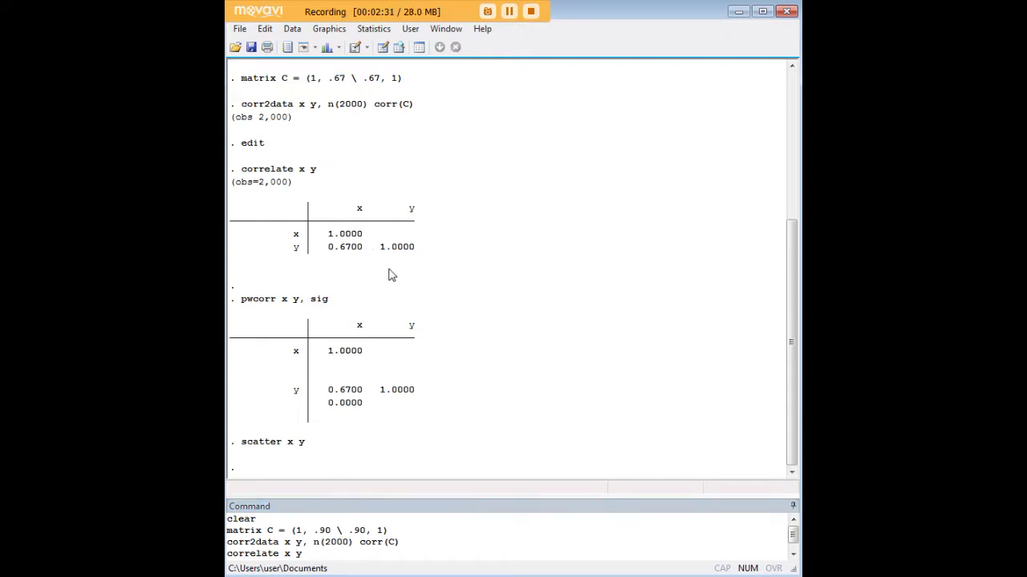
pyautogui.scroll(1, 389, 257)
pyautogui.moveTo(294, 147); pyautogui.dragTo(252, 146)
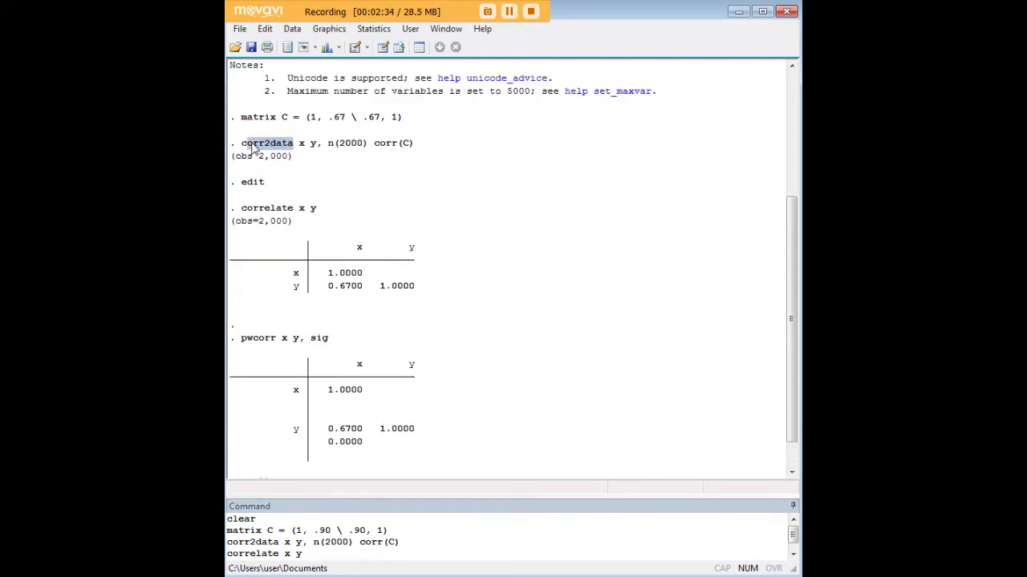
pyautogui.click(302, 148)
pyautogui.moveTo(302, 147); pyautogui.dragTo(417, 147)
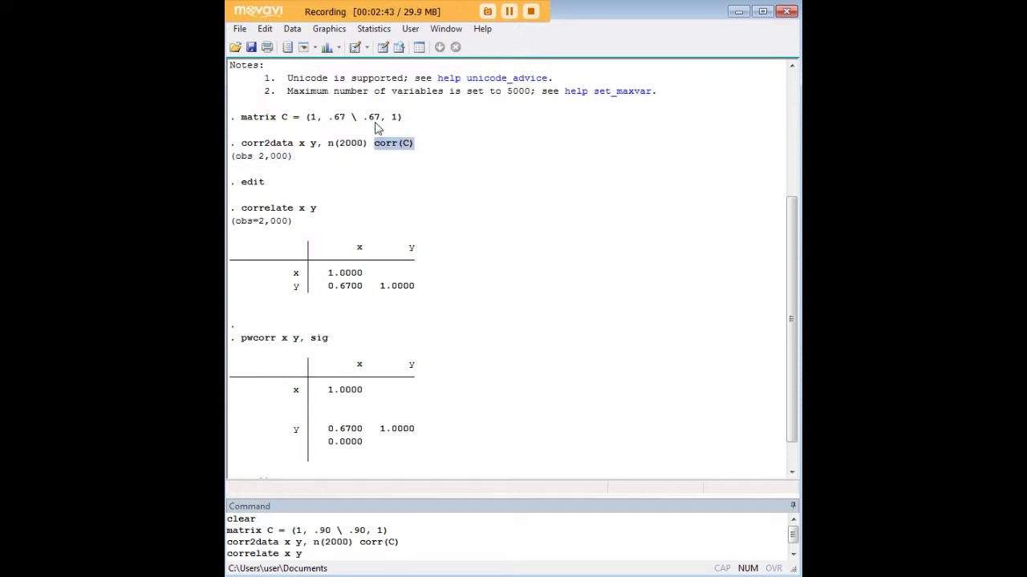
pyautogui.click(343, 555)
pyautogui.scroll(-1, 374, 546)
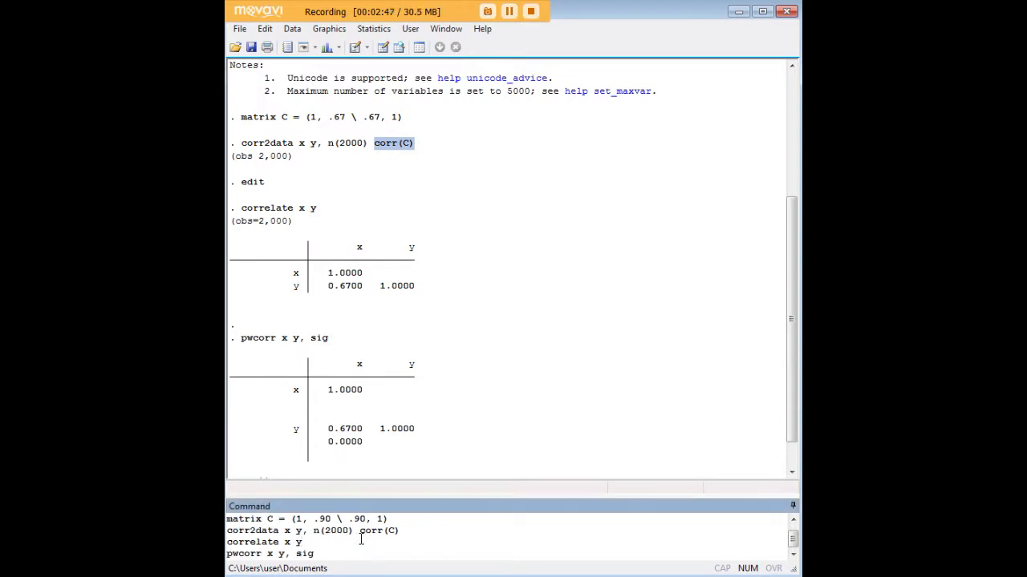
pyautogui.press('Return')
# - Check the new 0.9000 correlation and 0.0000 significance against the earlier 0.67 matrix
pyautogui.click(551, 318)
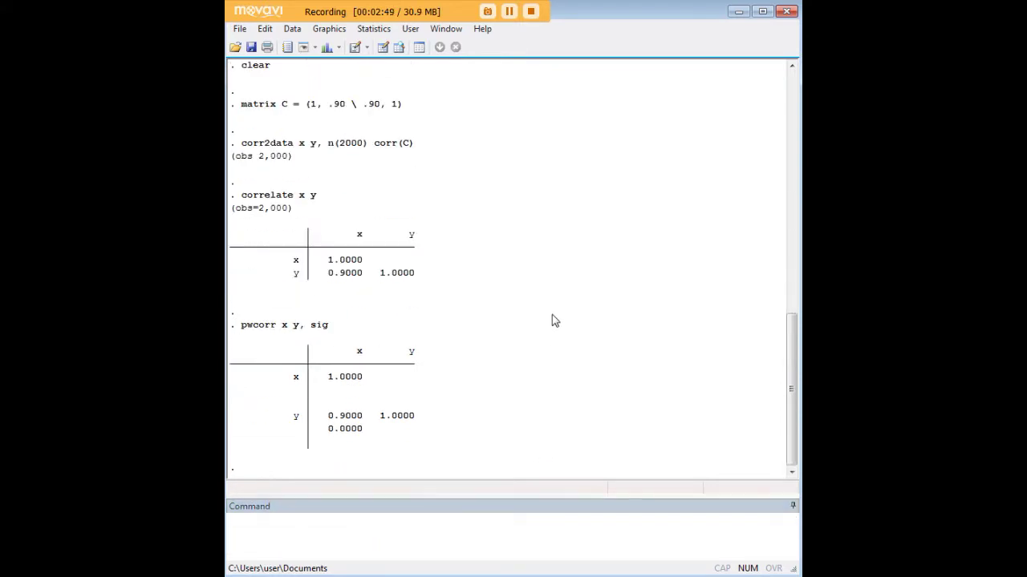
pyautogui.moveTo(369, 274); pyautogui.dragTo(332, 274)
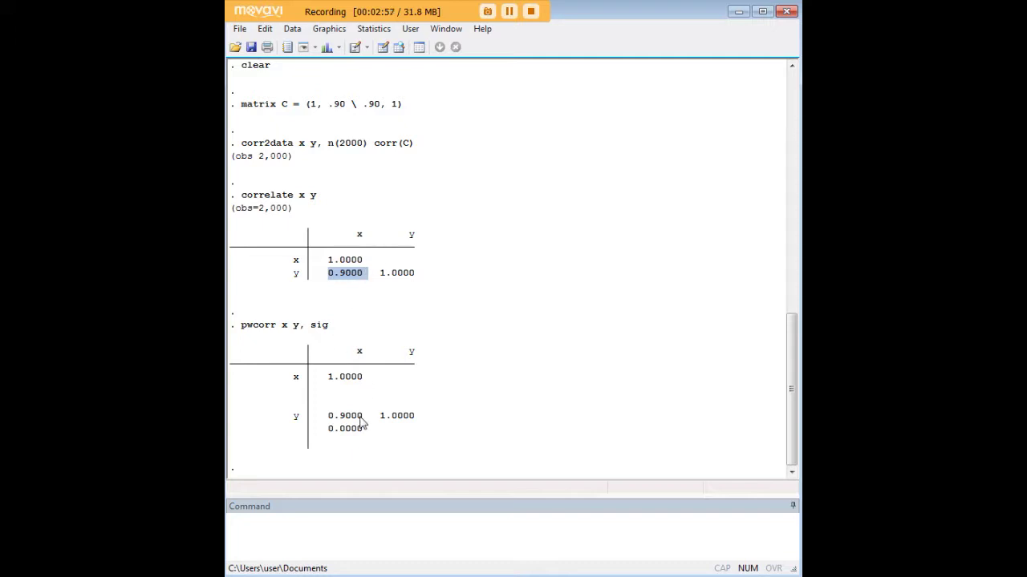
pyautogui.moveTo(368, 431); pyautogui.dragTo(333, 433)
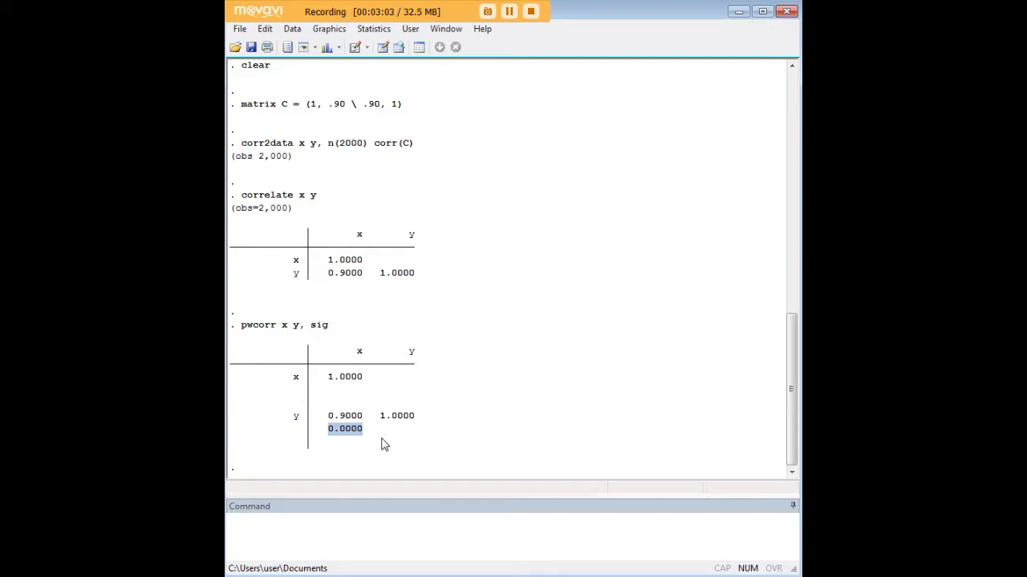
pyautogui.click(383, 440)
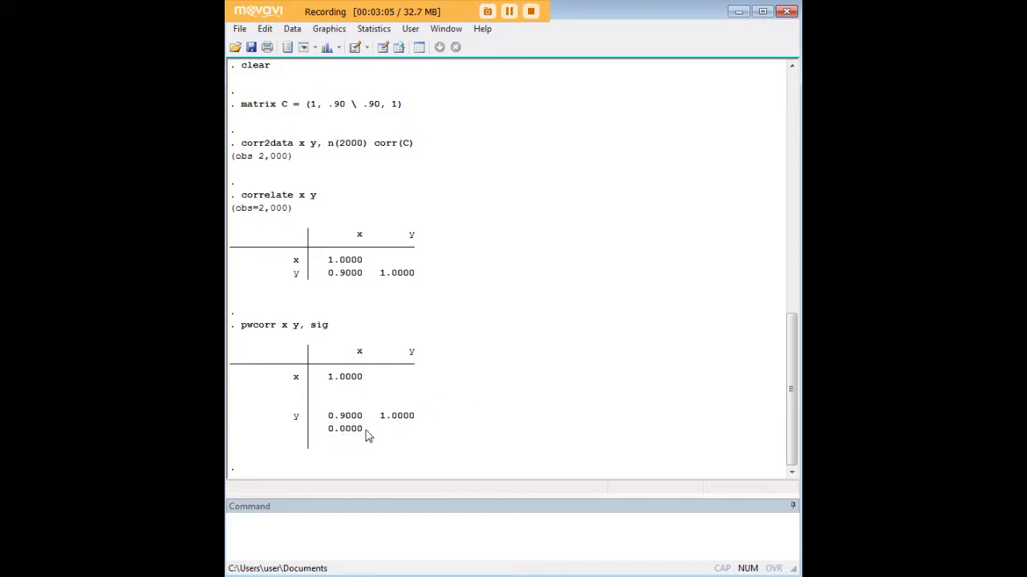
pyautogui.scroll(10, 481, 385)
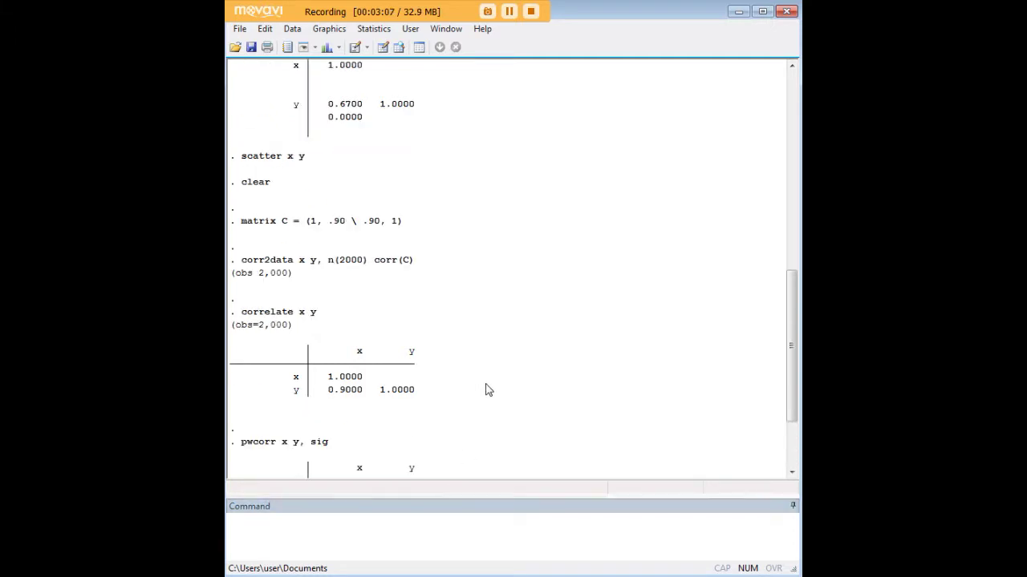
pyautogui.scroll(3, 481, 353)
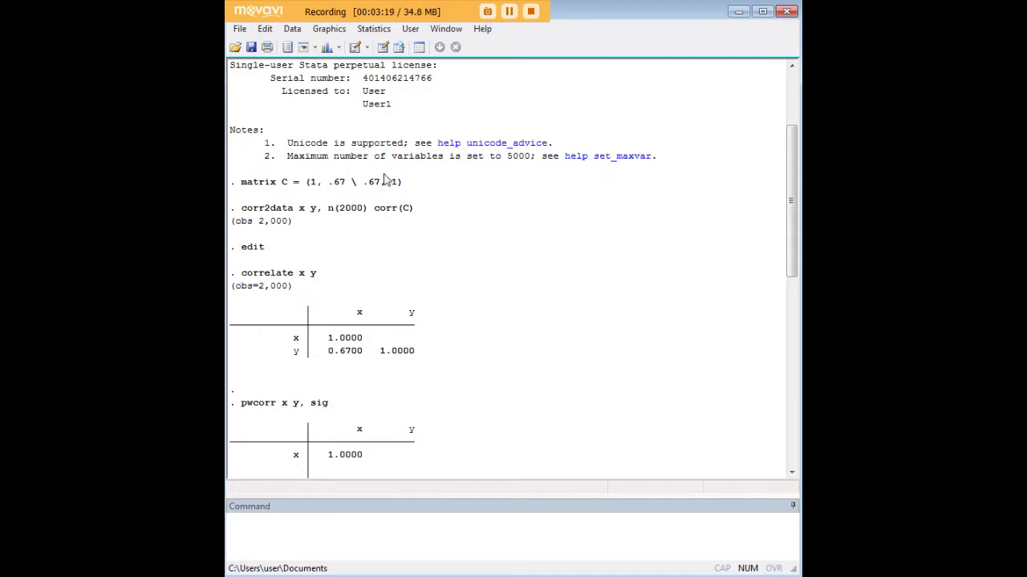
pyautogui.moveTo(411, 183); pyautogui.dragTo(311, 185)
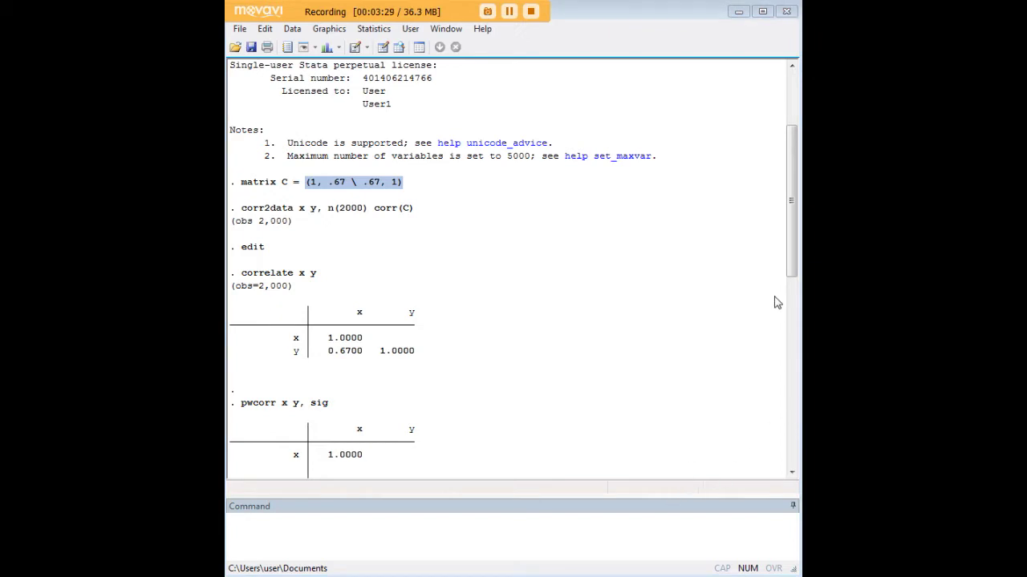
pyautogui.hotkey('ctrl', 'd')
# - Plot scatter x y for the 0.90-correlated data, then minimize the graph window
pyautogui.click(694, 524)
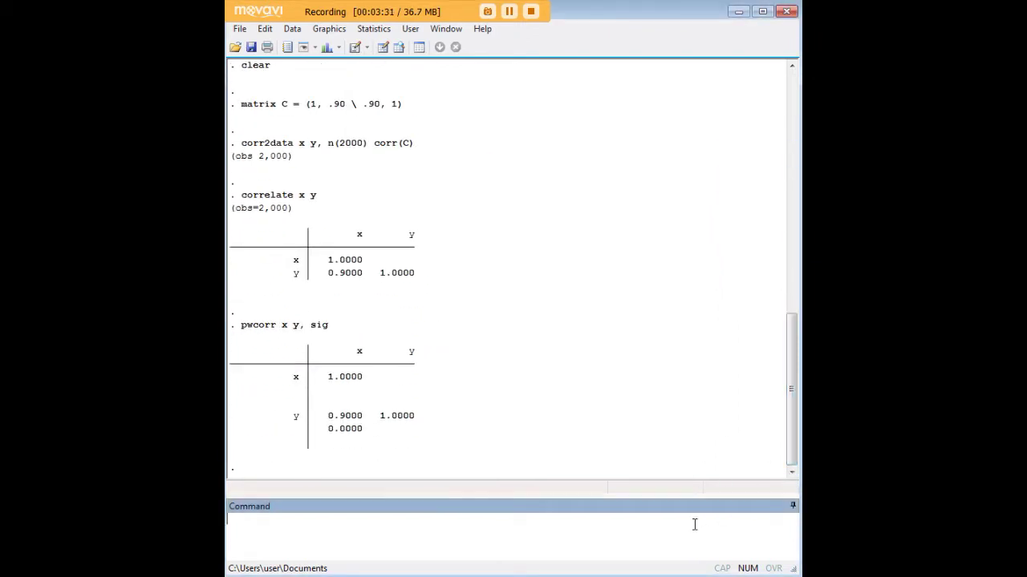
pyautogui.write('scatter x y')
pyautogui.press('Return')
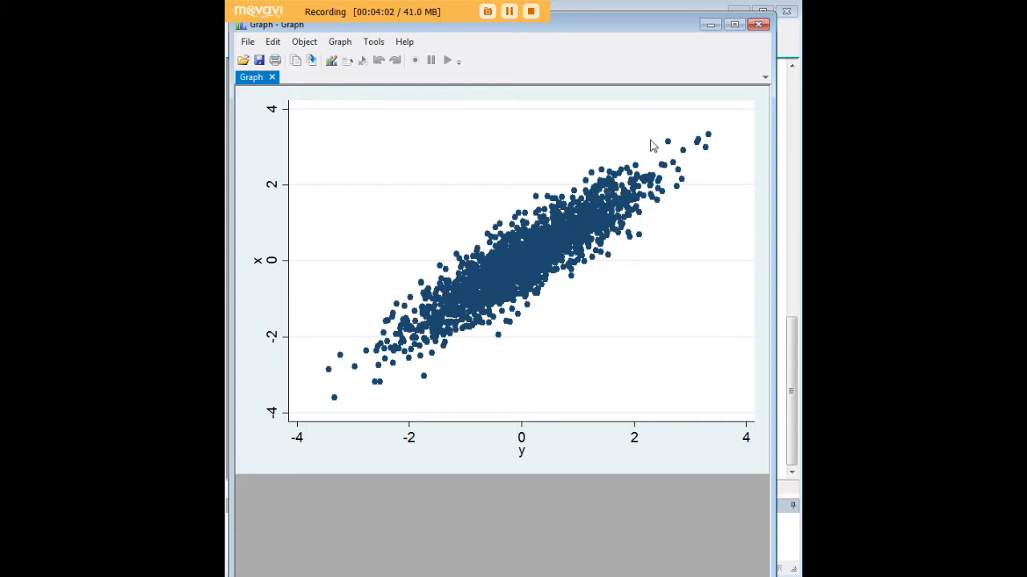
pyautogui.click(710, 24)
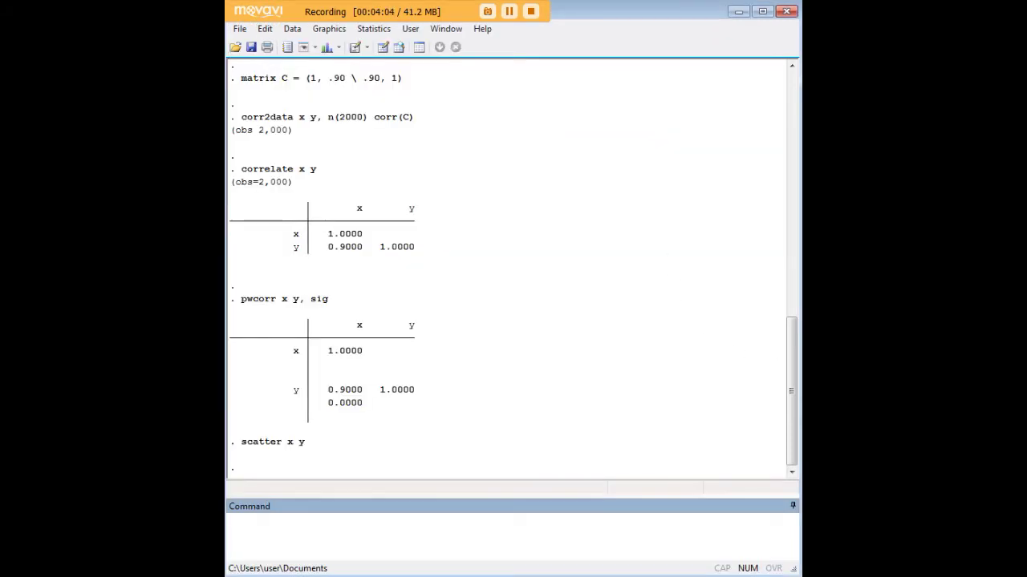